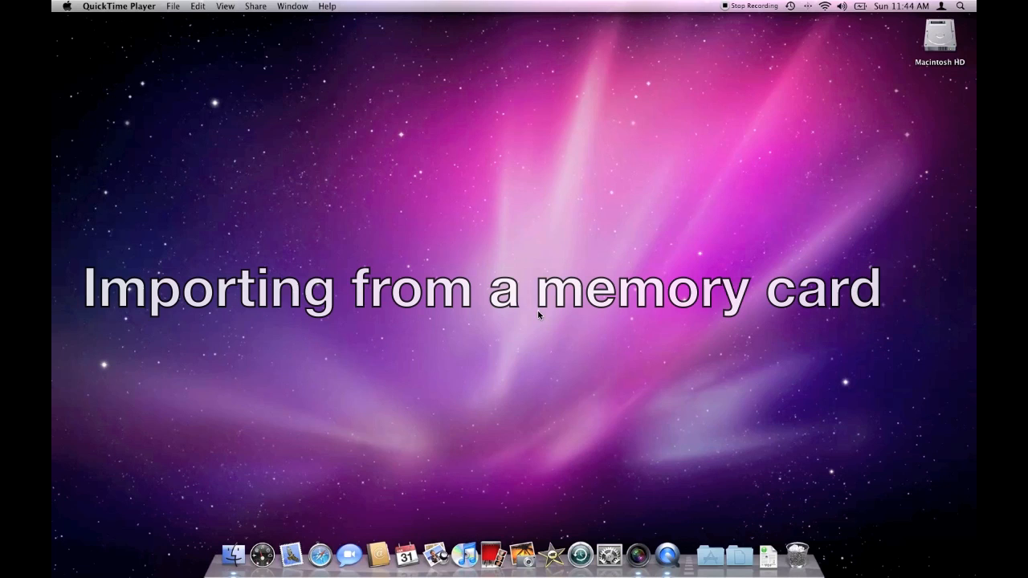
Open Aperture and create a new project named Metallica for the memory card import.
{"action": "left_click", "coordinate": [638, 554]}
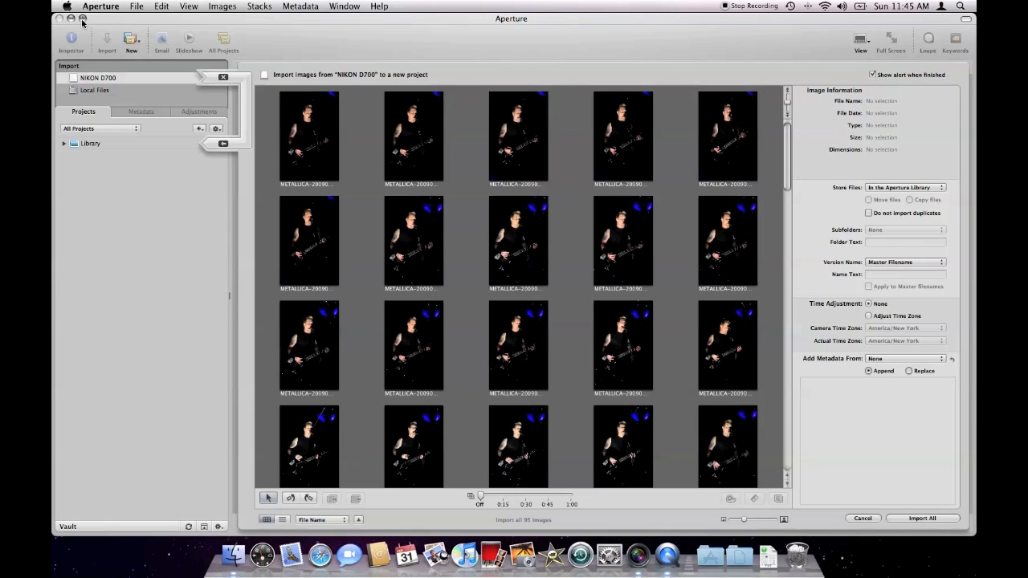
{"action": "left_click", "coordinate": [136, 45]}
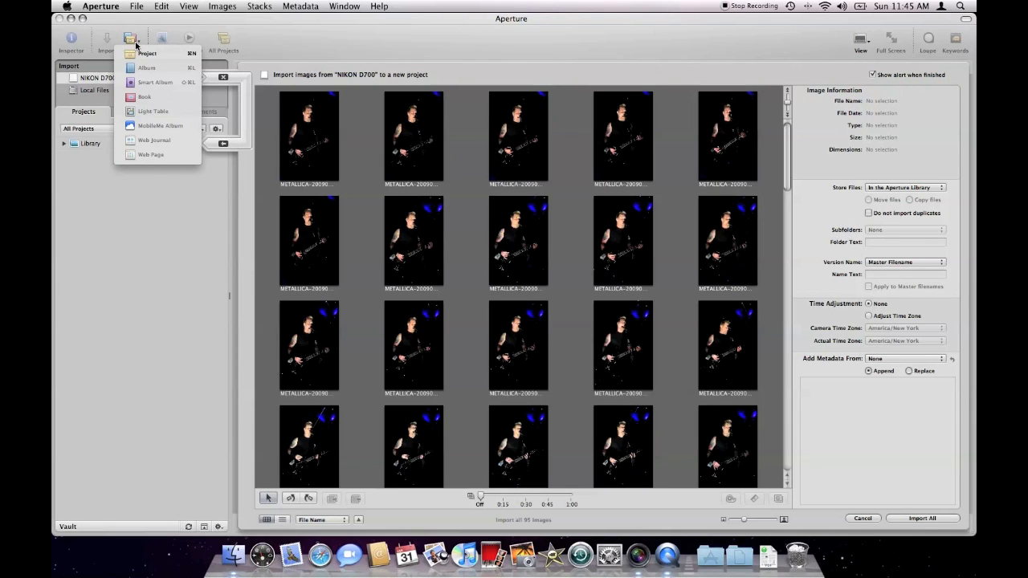
{"action": "left_click", "coordinate": [168, 55]}
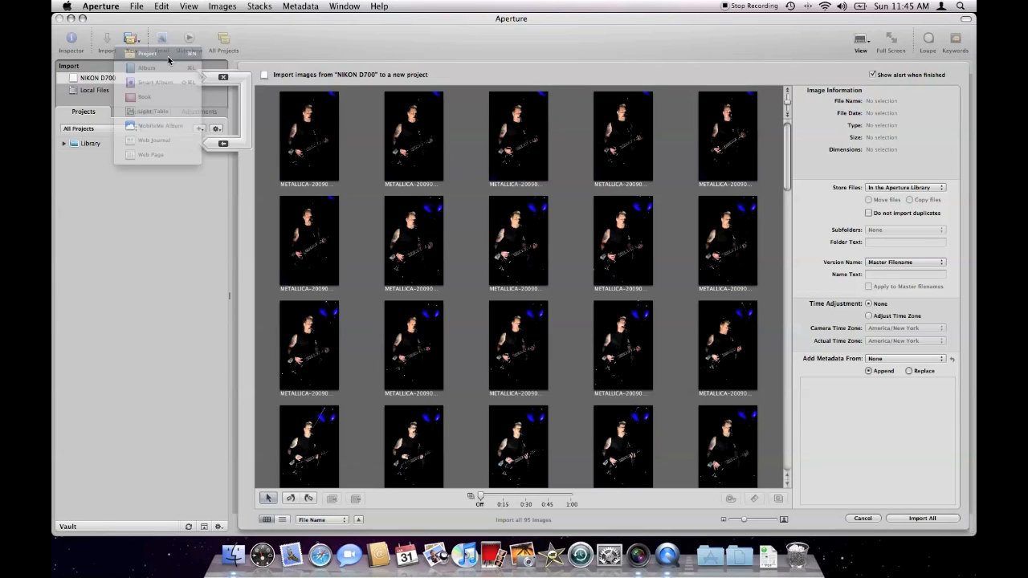
{"action": "type", "text": "Me"}
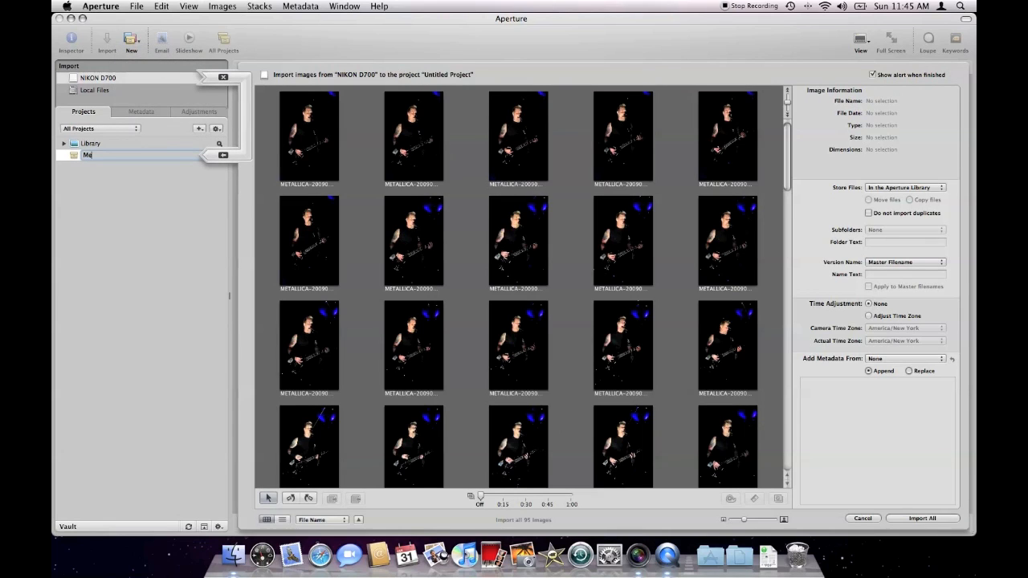
{"action": "type", "text": "tallica"}
{"action": "key", "text": "Return"}
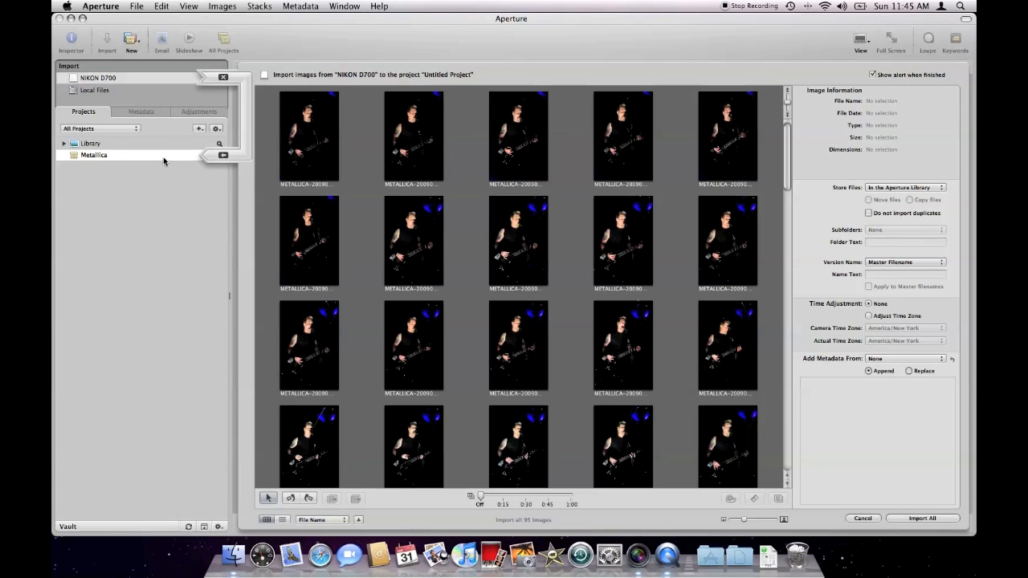
Create a second project named O2 Arena.
{"action": "left_click", "coordinate": [127, 39]}
{"action": "left_click", "coordinate": [139, 50]}
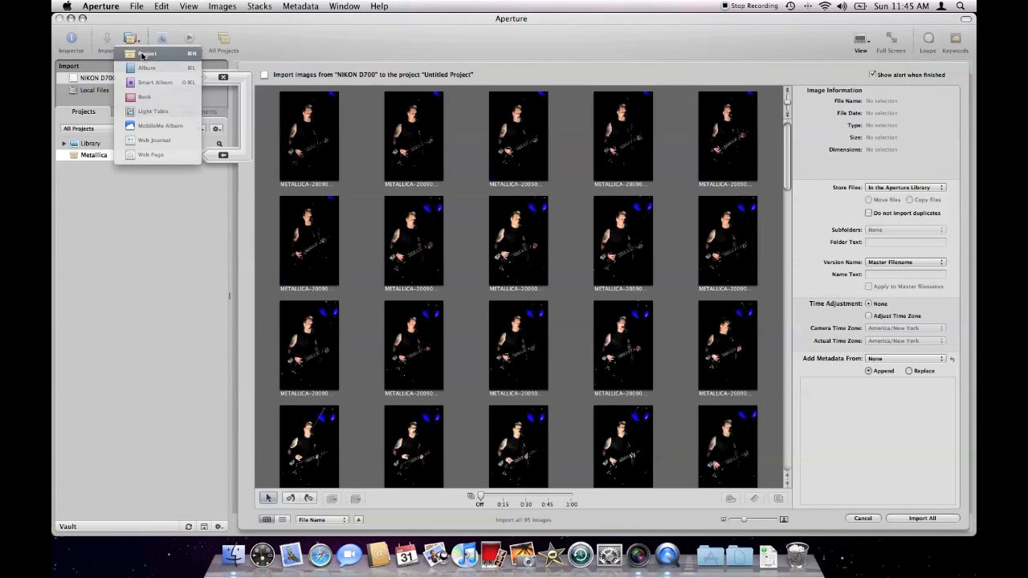
{"action": "type", "text": "O2"}
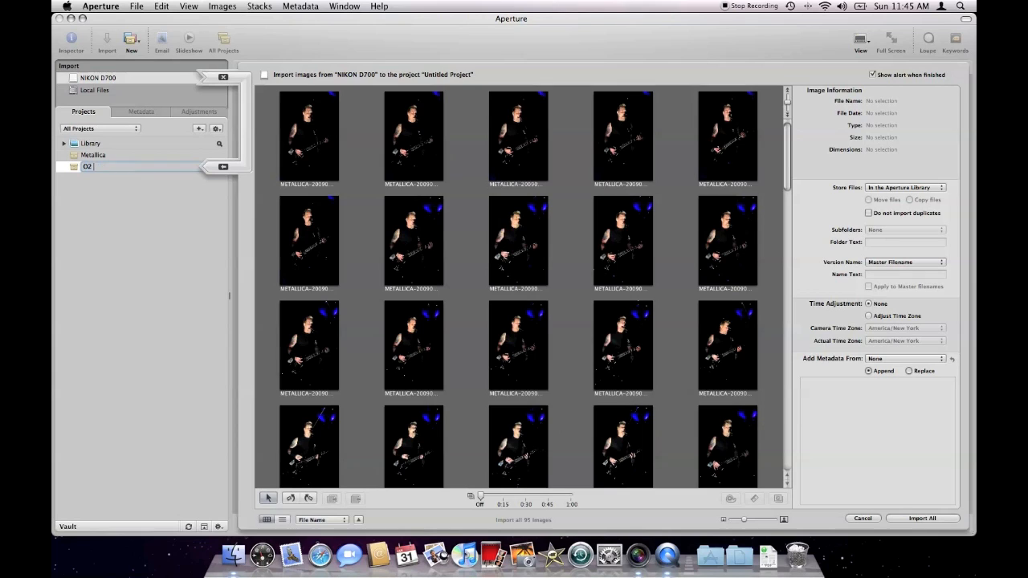
{"action": "type", "text": " Arena"}
{"action": "key", "text": "Return"}
Set the Metallica project as the import destination, trying the O2 Arena project as the target in between.
{"action": "left_click", "coordinate": [125, 155]}
{"action": "left_click", "coordinate": [124, 166]}
{"action": "left_click", "coordinate": [125, 155]}
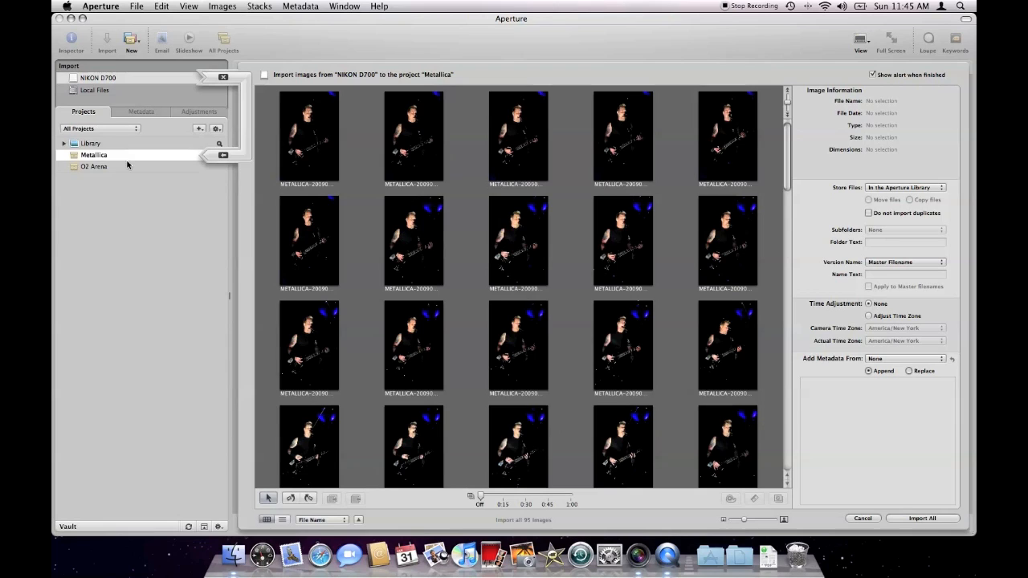
{"action": "left_click", "coordinate": [128, 166]}
{"action": "left_click", "coordinate": [128, 155]}
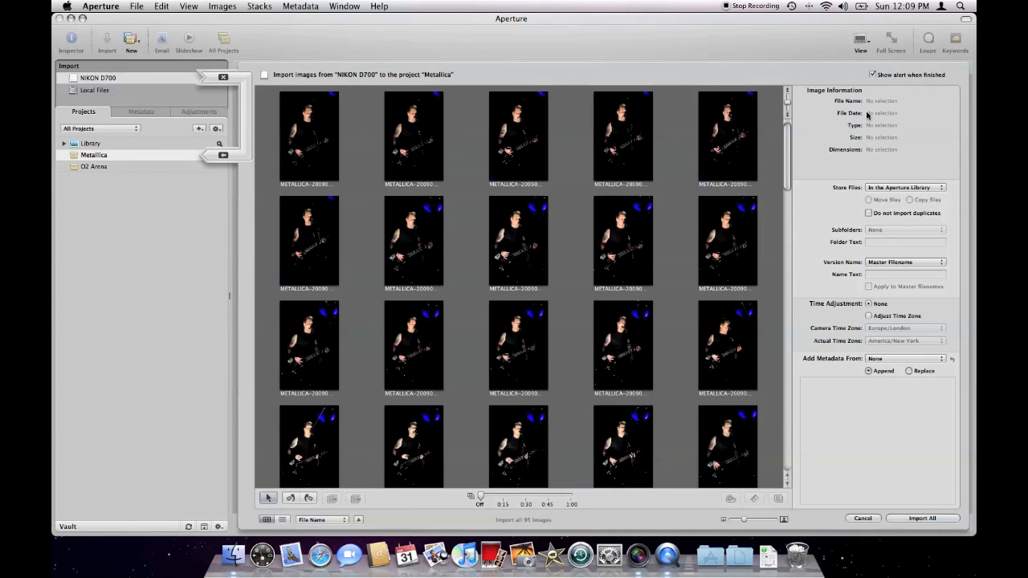
Examine the image information of the fourth photo in the first row, and clear the selection.
{"action": "left_click", "coordinate": [633, 142]}
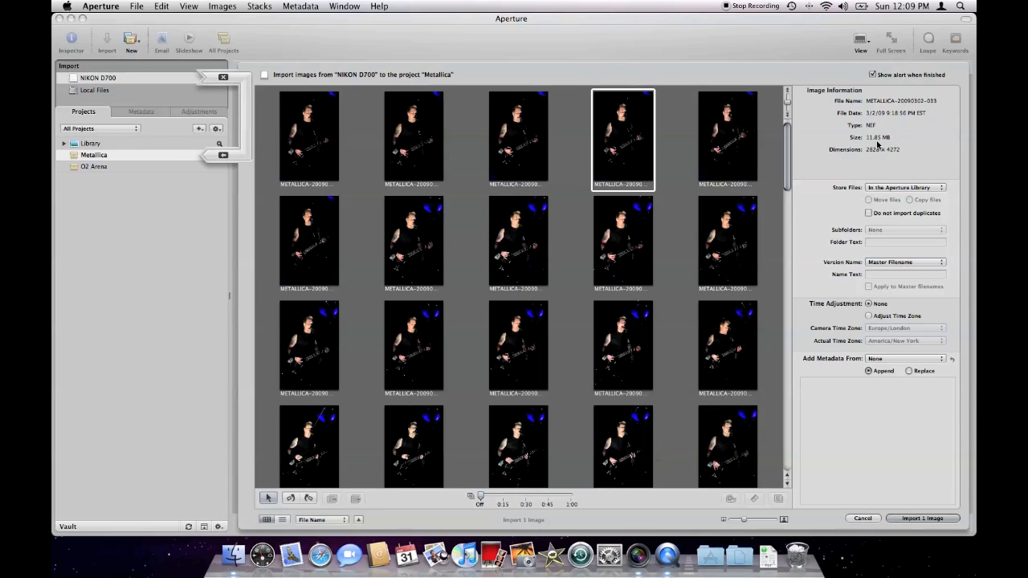
{"action": "left_click", "coordinate": [668, 137]}
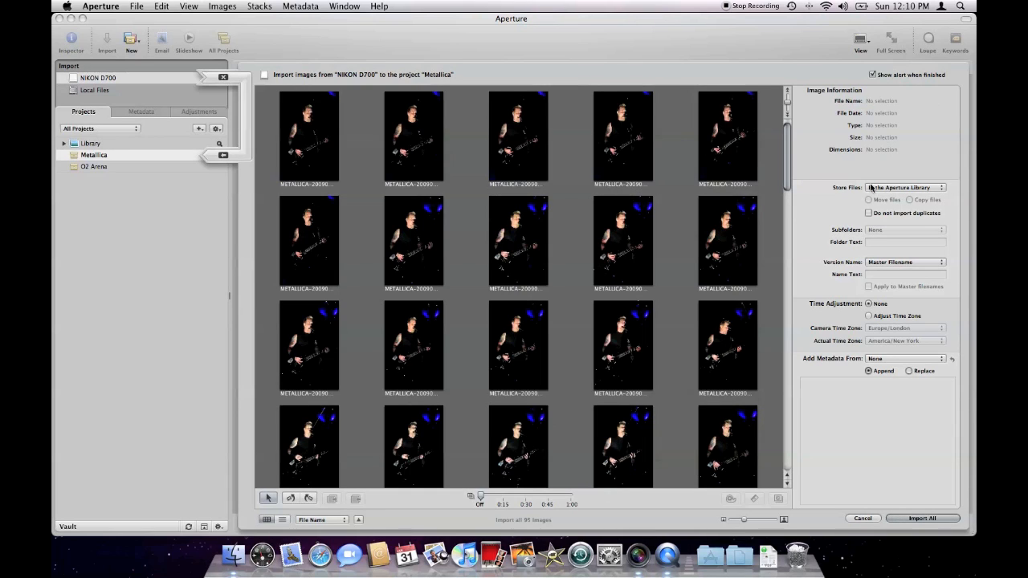
Review the file storage choices, keeping In the Aperture Library, and switch Do not import duplicates on and back off.
{"action": "left_click", "coordinate": [943, 190]}
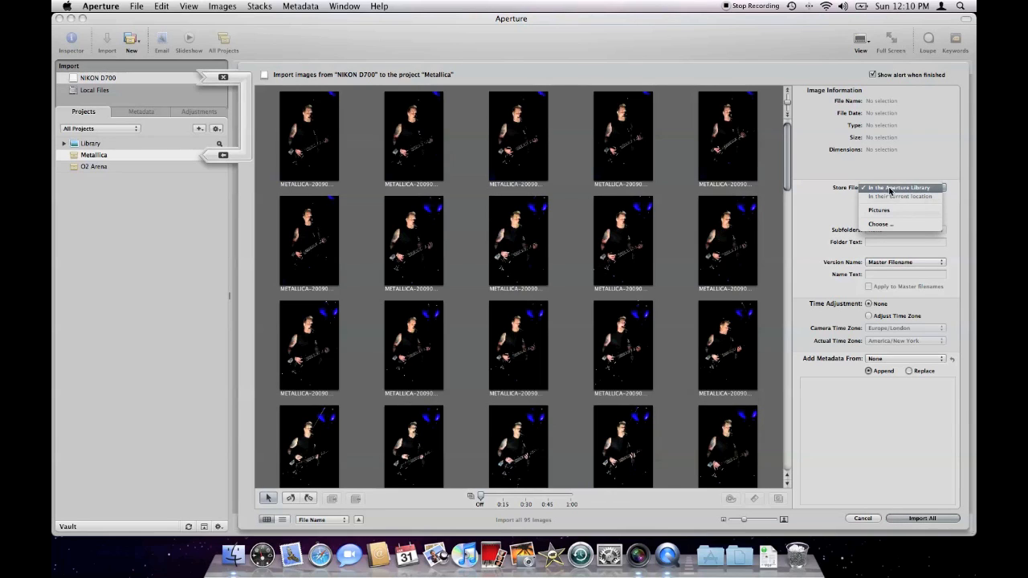
{"action": "left_click", "coordinate": [932, 189]}
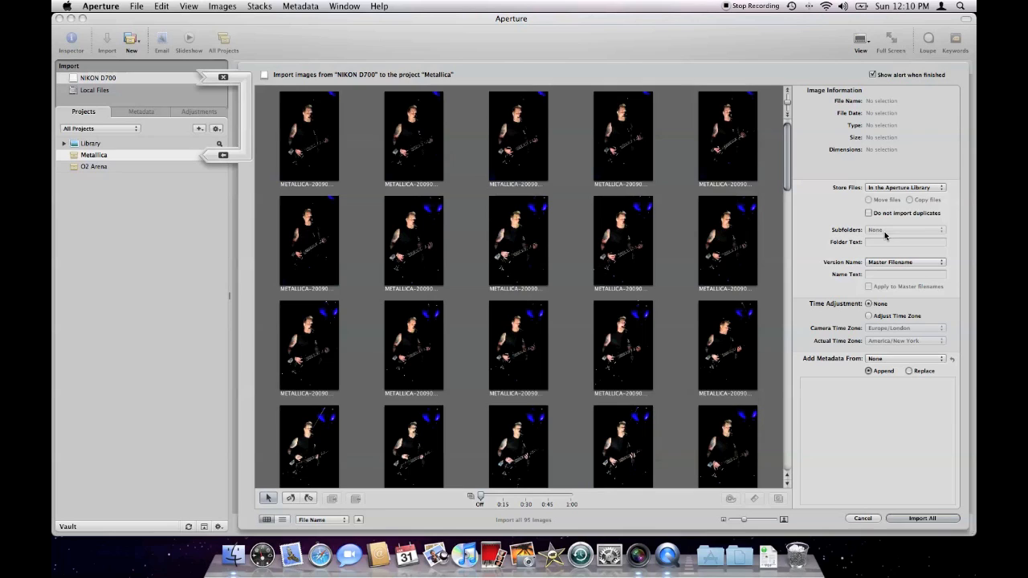
{"action": "left_click", "coordinate": [937, 191]}
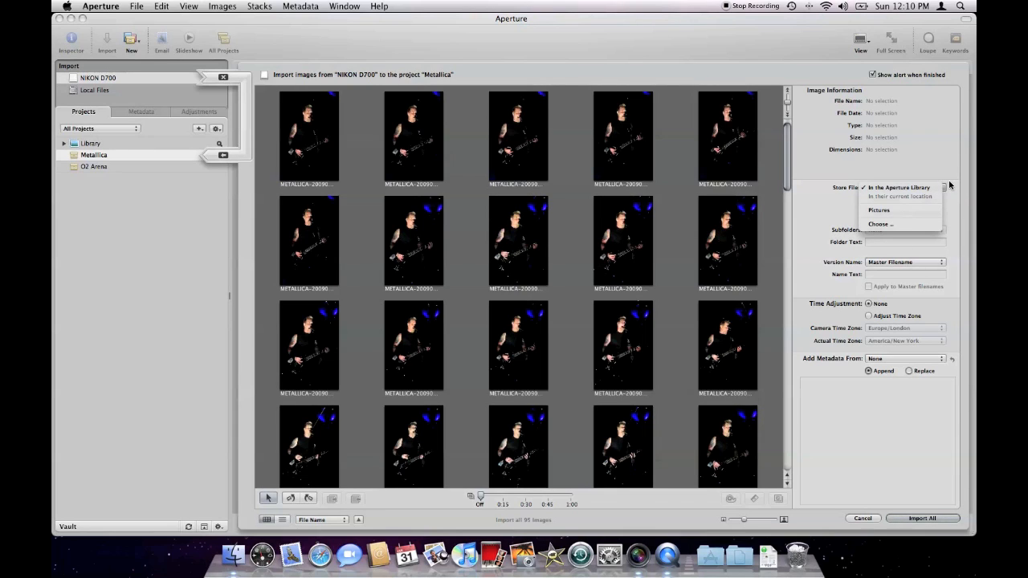
{"action": "left_click", "coordinate": [952, 185]}
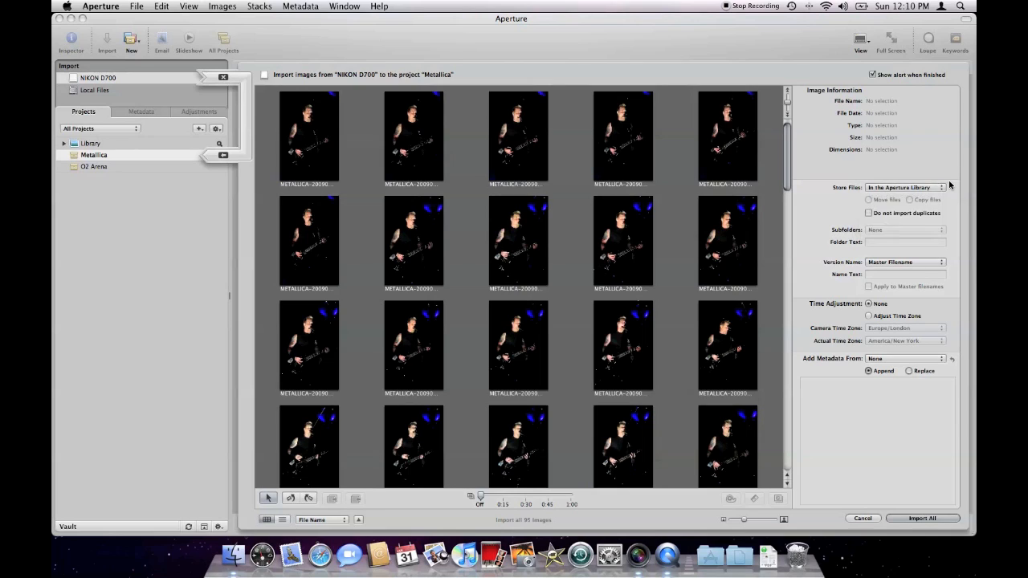
{"action": "left_click", "coordinate": [868, 214]}
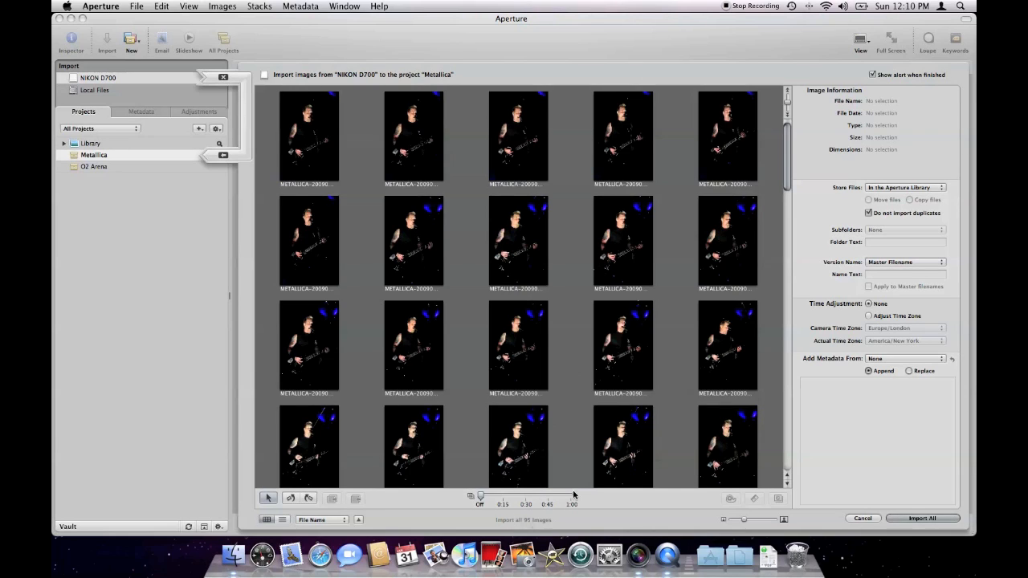
{"action": "left_click", "coordinate": [869, 214]}
Set the version name format to Custom Name with Counter with the text guitarist, and apply it to the master filenames.
{"action": "left_click", "coordinate": [905, 263]}
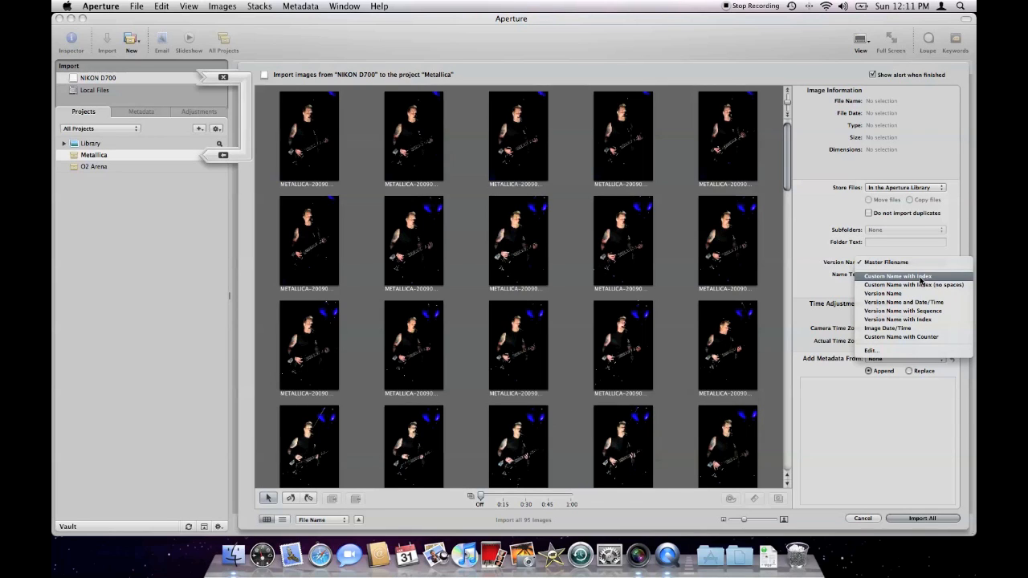
{"action": "left_click", "coordinate": [916, 336]}
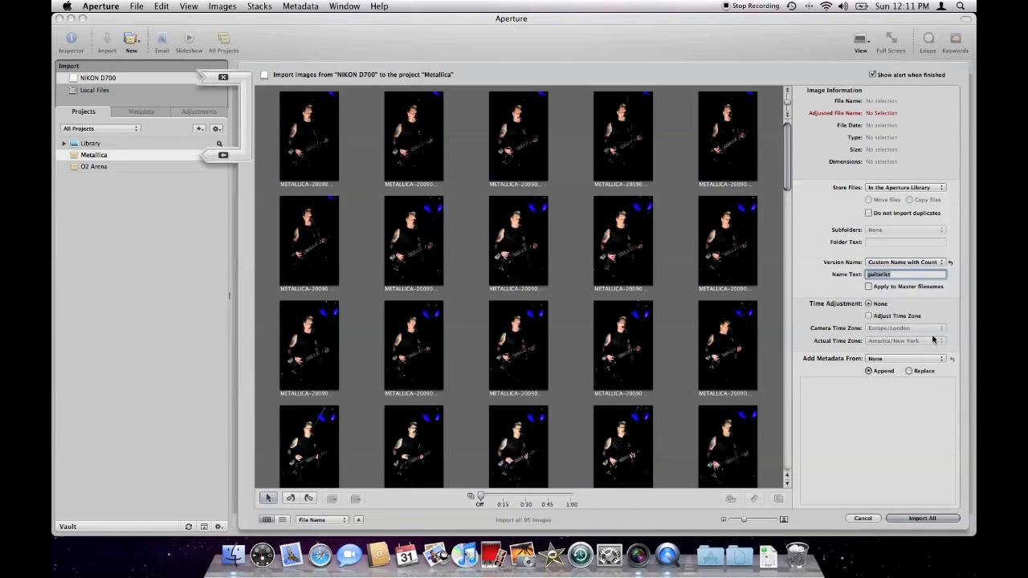
{"action": "left_click", "coordinate": [885, 275]}
{"action": "left_click", "coordinate": [620, 138]}
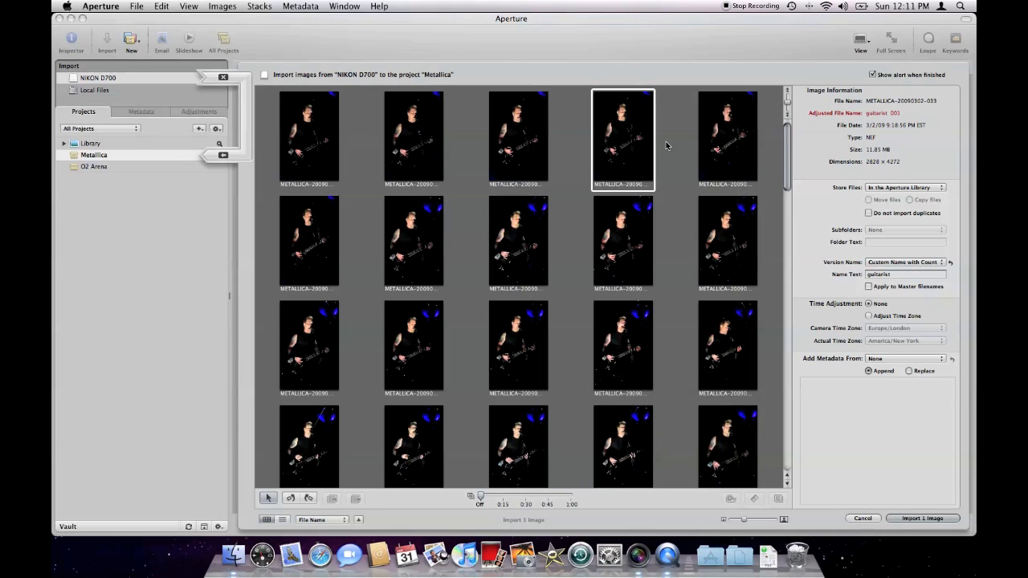
{"action": "left_click", "coordinate": [868, 286]}
Turn on time zone adjustment with Europe/London as the camera time zone and America/New York as the actual time zone.
{"action": "left_click", "coordinate": [868, 316]}
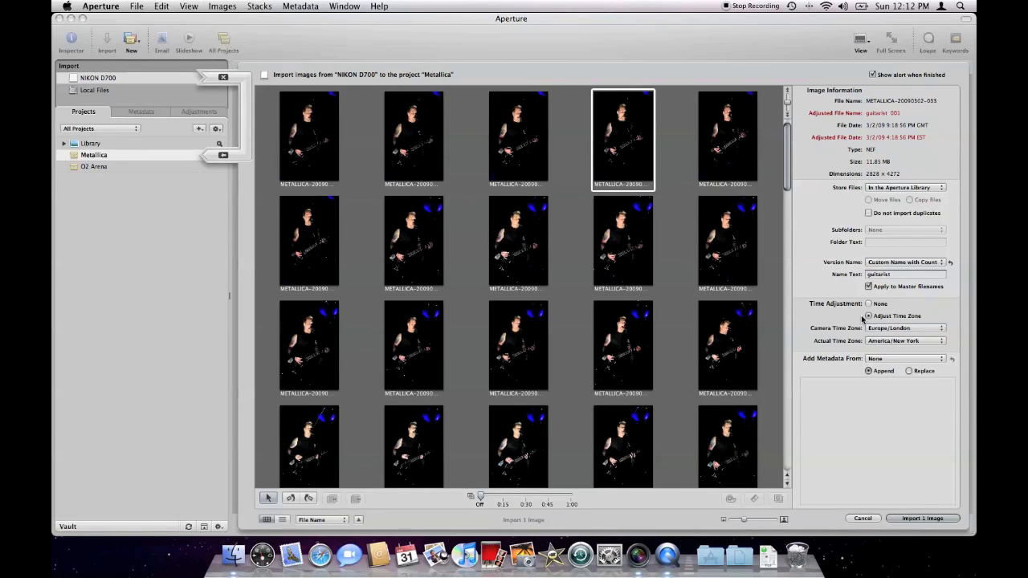
{"action": "left_click", "coordinate": [901, 329]}
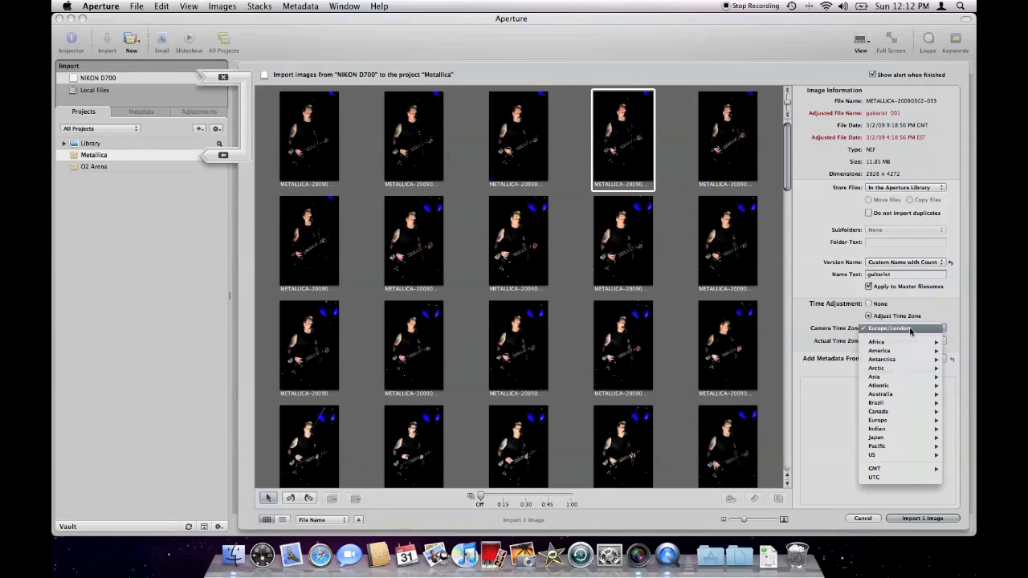
{"action": "left_click", "coordinate": [881, 329]}
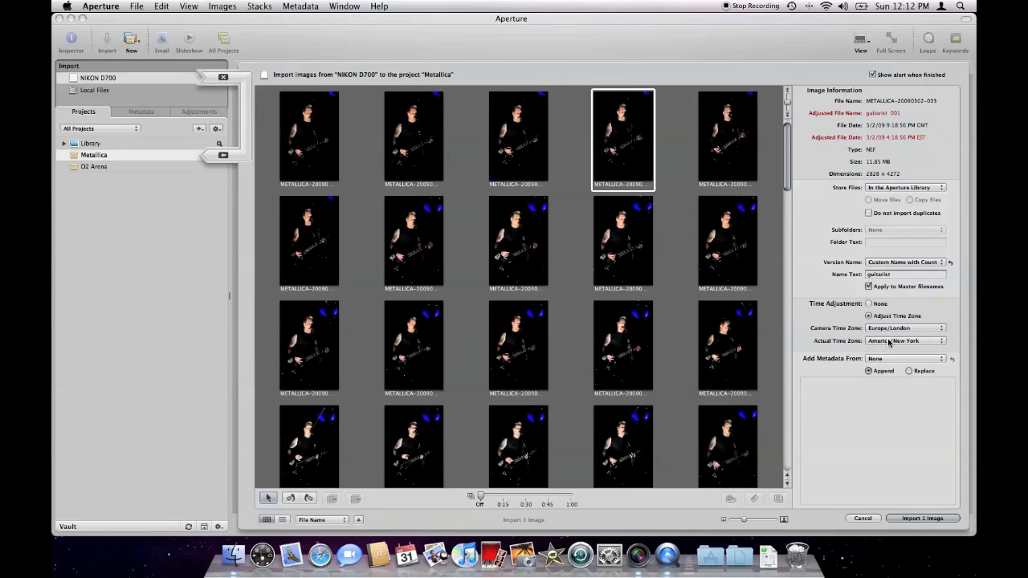
{"action": "left_click", "coordinate": [890, 341]}
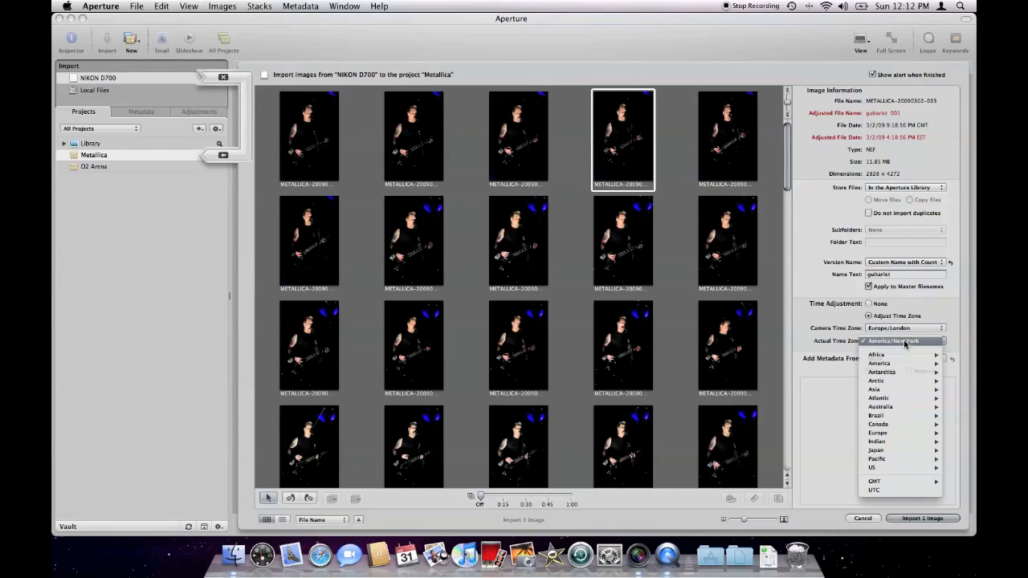
{"action": "left_click", "coordinate": [906, 344]}
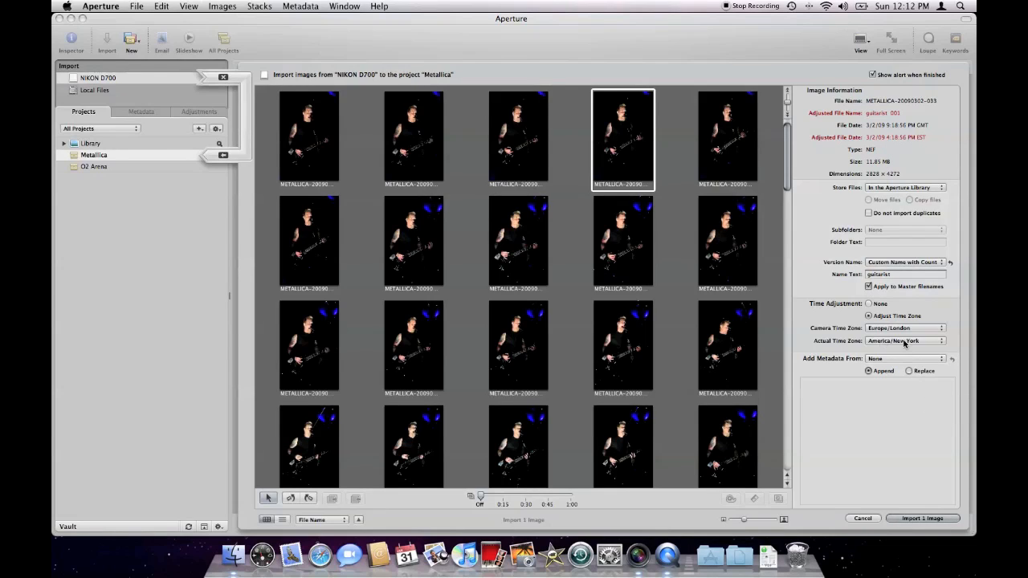
{"action": "left_click", "coordinate": [906, 343]}
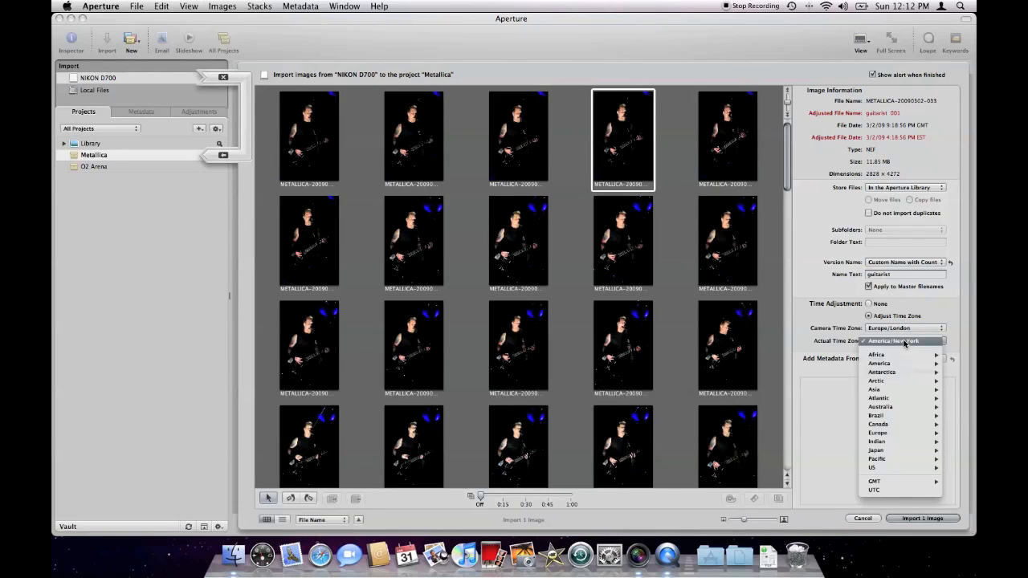
{"action": "mouse_move", "coordinate": [903, 419]}
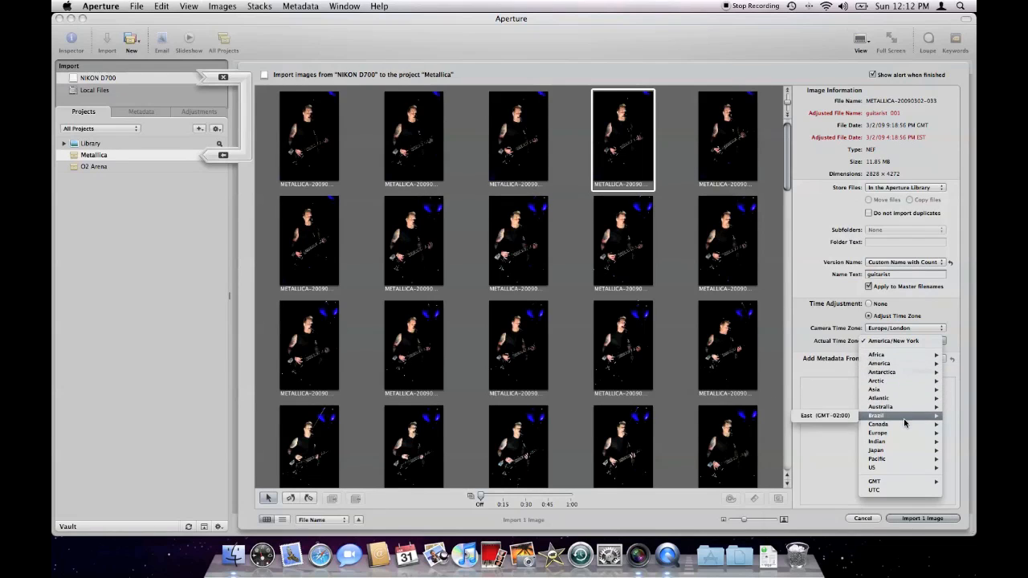
{"action": "left_click", "coordinate": [835, 334]}
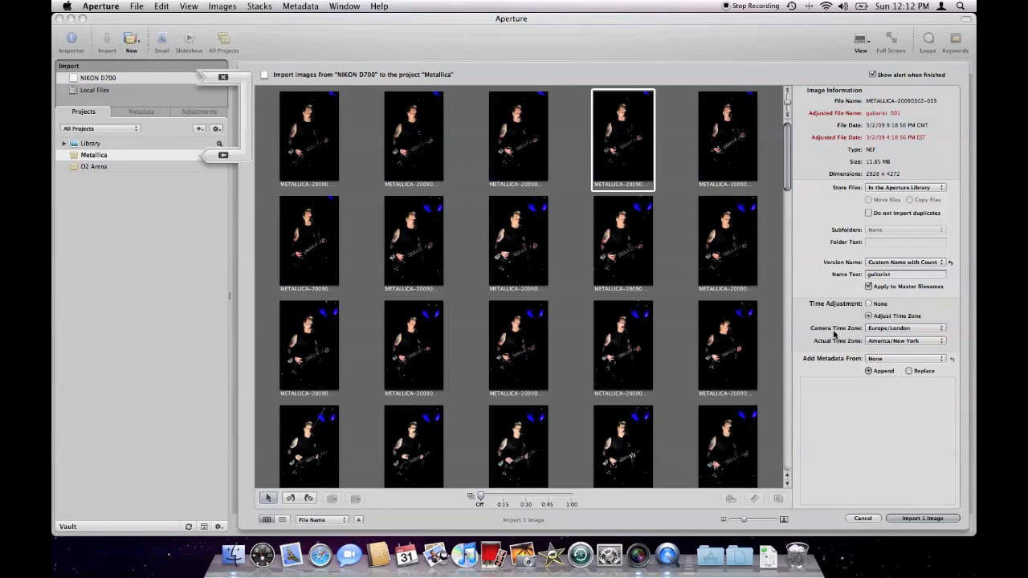
Show the All IPTC metadata set for the import and browse its fields.
{"action": "left_click", "coordinate": [907, 359]}
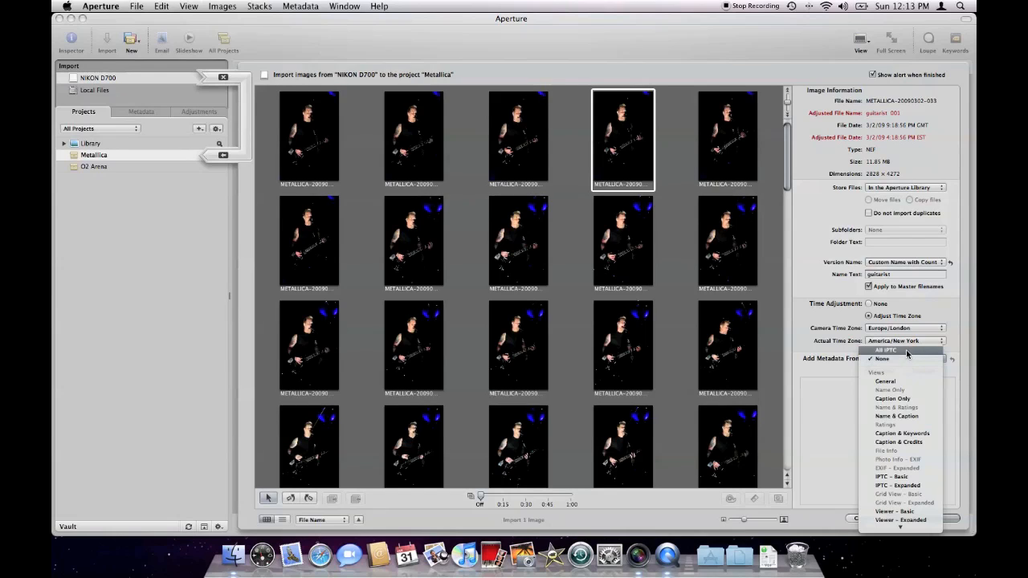
{"action": "left_click", "coordinate": [905, 351]}
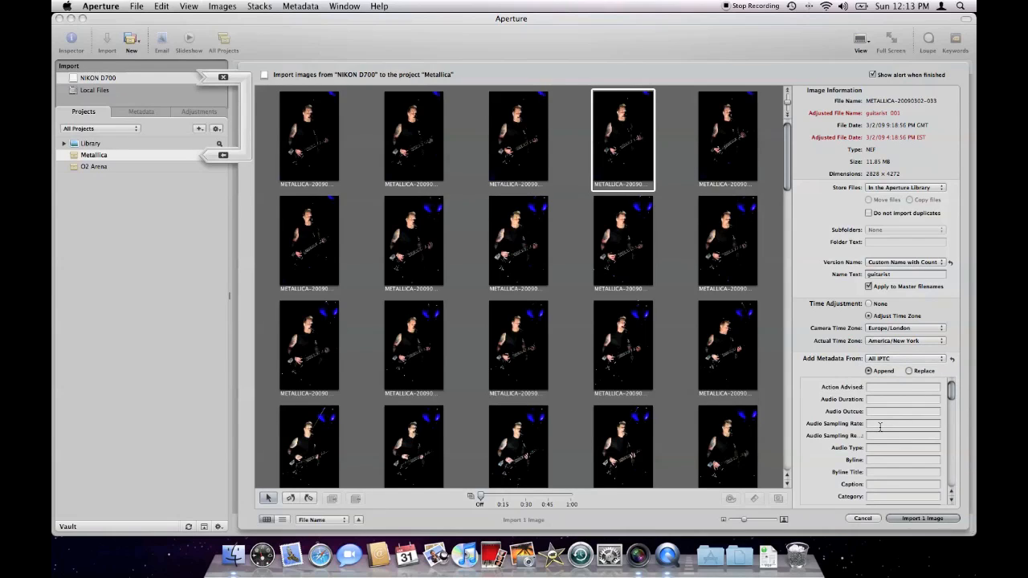
{"action": "scroll", "coordinate": [880, 429], "scroll_direction": "down", "scroll_amount": 10}
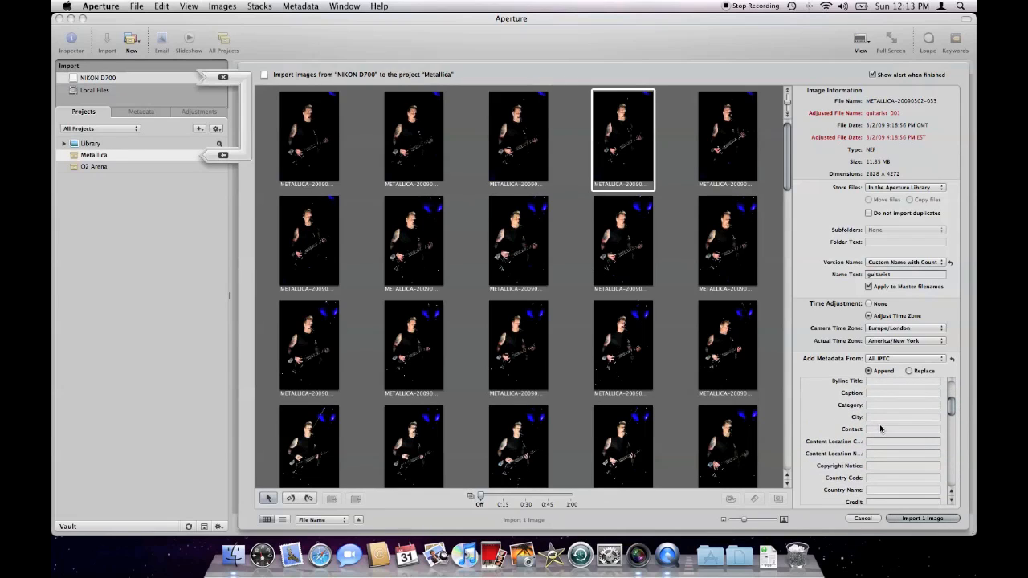
Use the General metadata set, entering the photographer's name as the credit and Metallica as the object name.
{"action": "left_click", "coordinate": [892, 359]}
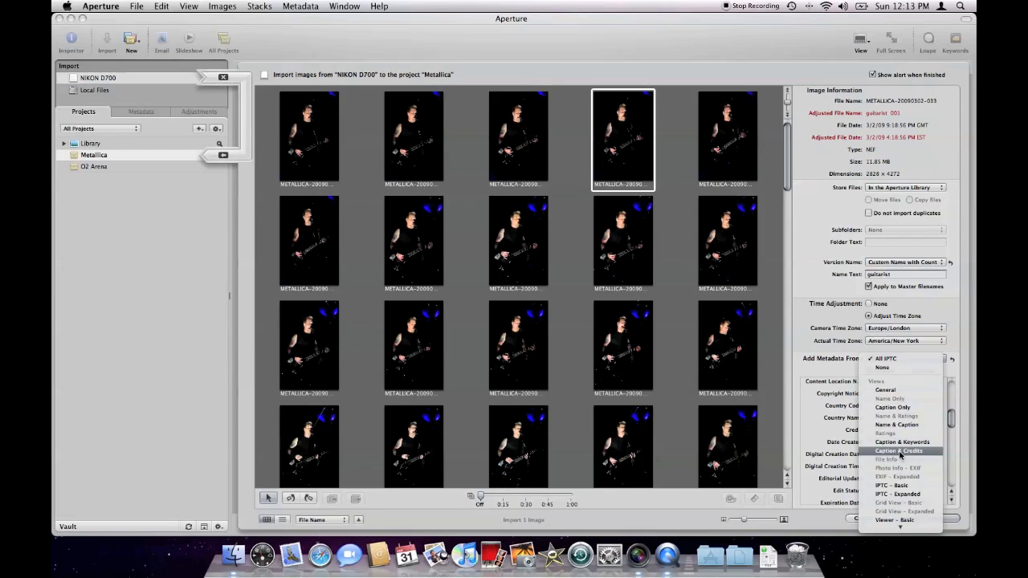
{"action": "left_click", "coordinate": [897, 390]}
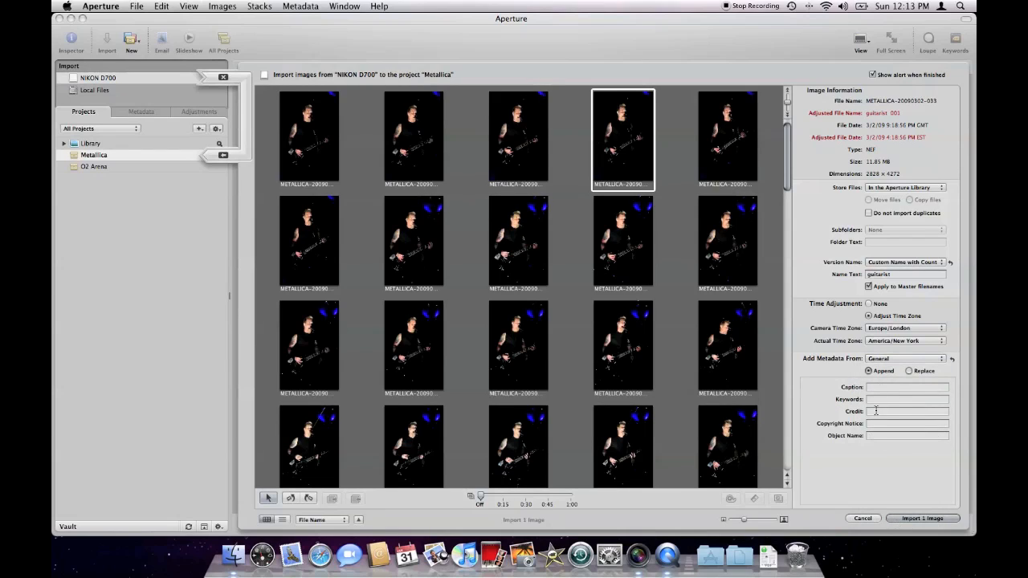
{"action": "left_click", "coordinate": [870, 412]}
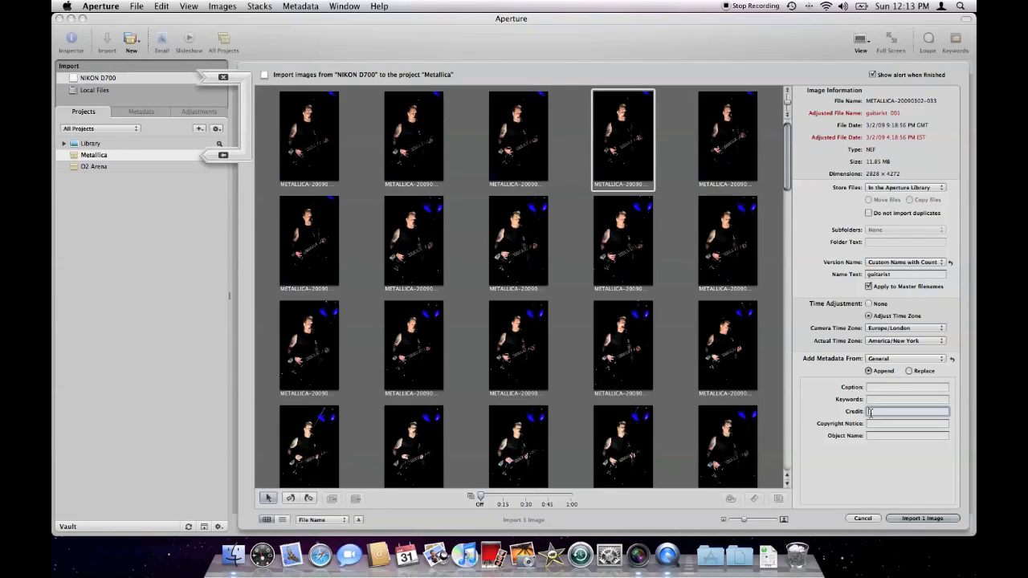
{"action": "type", "text": "Will Sharp"}
{"action": "key", "text": "Tab"}
{"action": "key", "text": "Tab"}
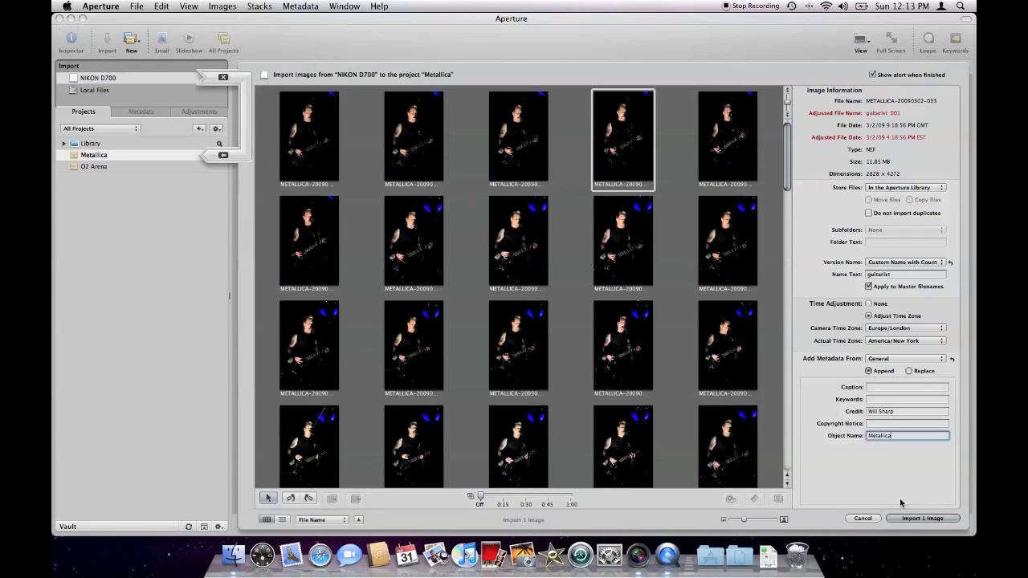
Add the third photo of the first row and the third and fourth photos of the second row to the import selection.
{"action": "left_click", "coordinate": [512, 127], "text": "super"}
{"action": "left_click", "coordinate": [515, 222], "text": "super"}
{"action": "left_click", "coordinate": [616, 229], "text": "super"}
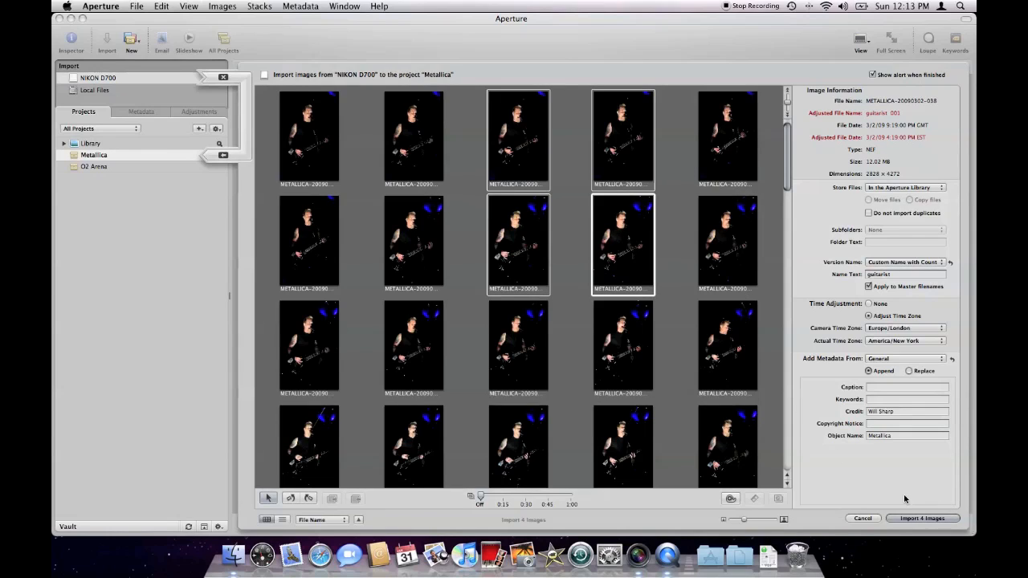
Import all the card's photos into the Metallica project instead of only the selected ones, and show the Activity window to monitor the import.
{"action": "left_click", "coordinate": [566, 169]}
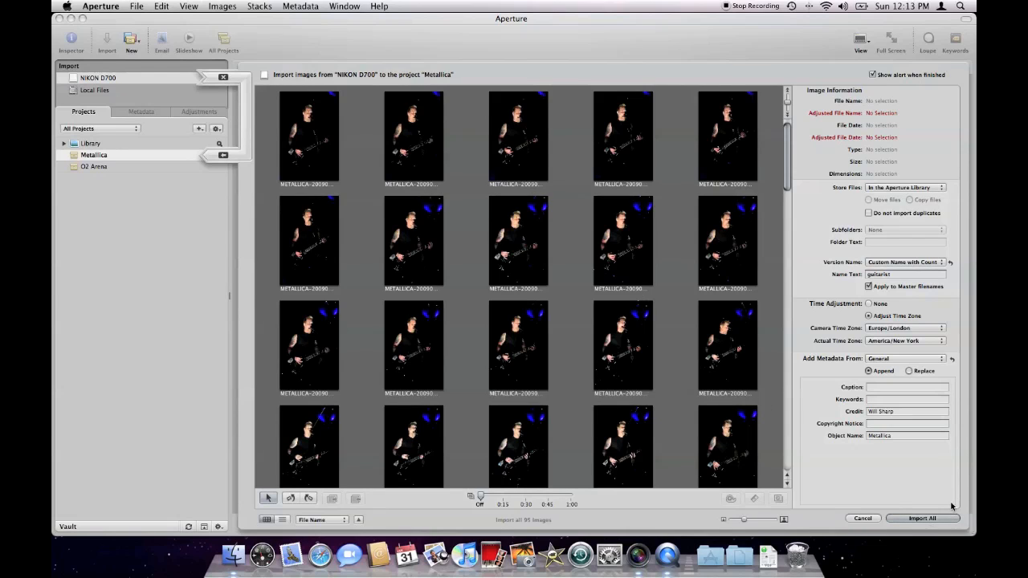
{"action": "left_click", "coordinate": [924, 518]}
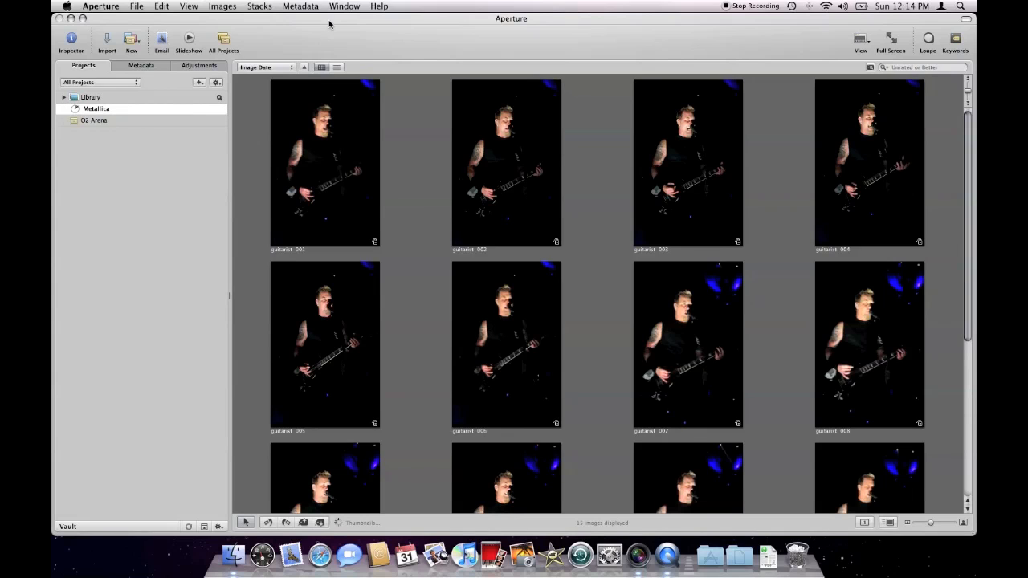
{"action": "left_click", "coordinate": [354, 5]}
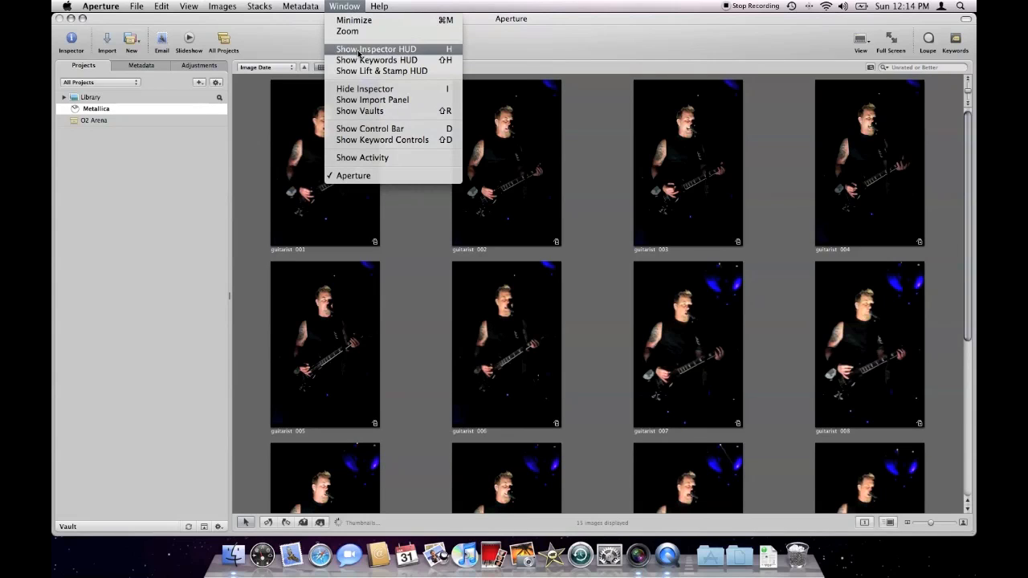
{"action": "left_click", "coordinate": [393, 157]}
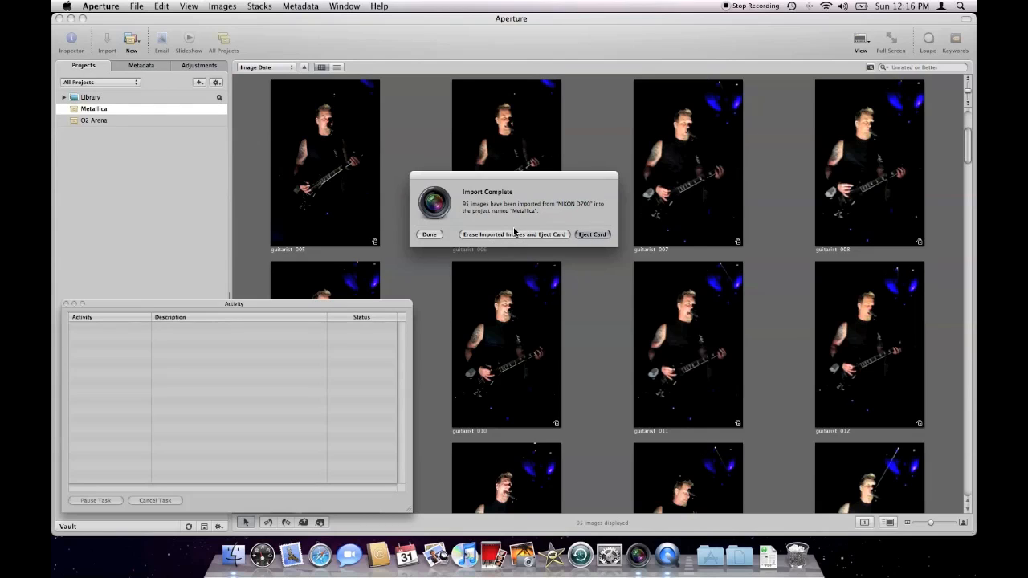
Eject the memory card without erasing its imported images and close the Activity window.
{"action": "left_click", "coordinate": [602, 234]}
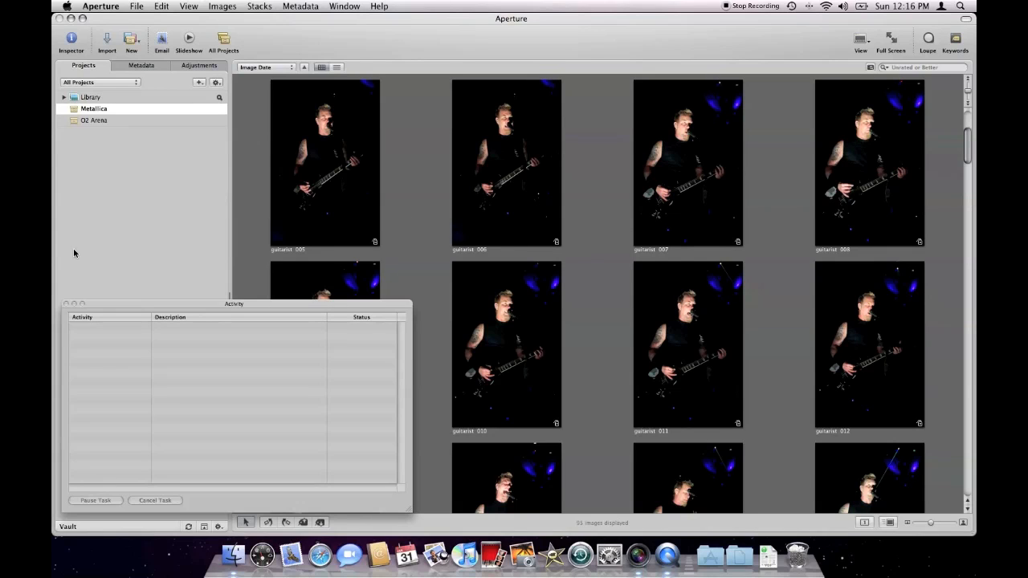
{"action": "left_click", "coordinate": [65, 304]}
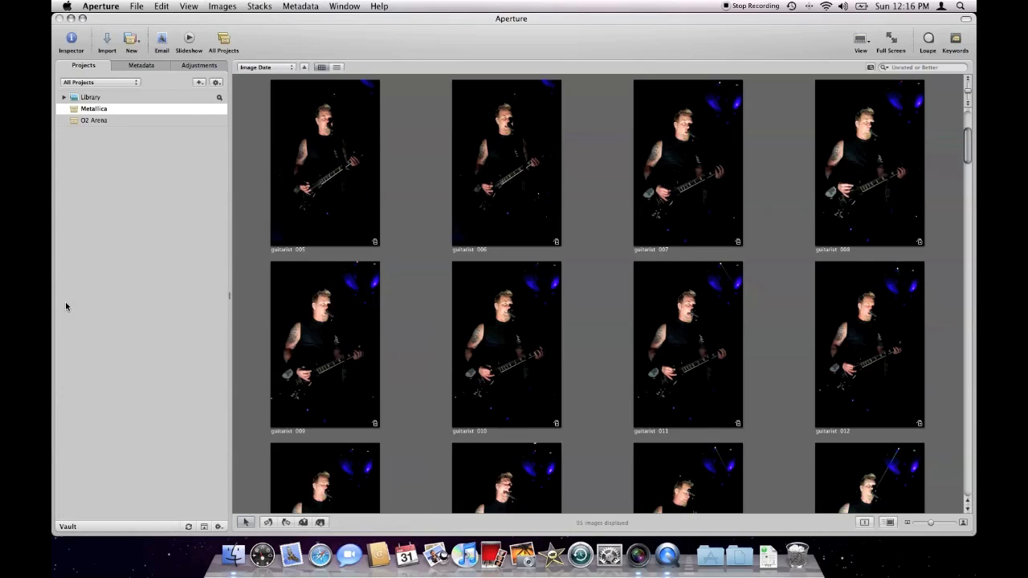